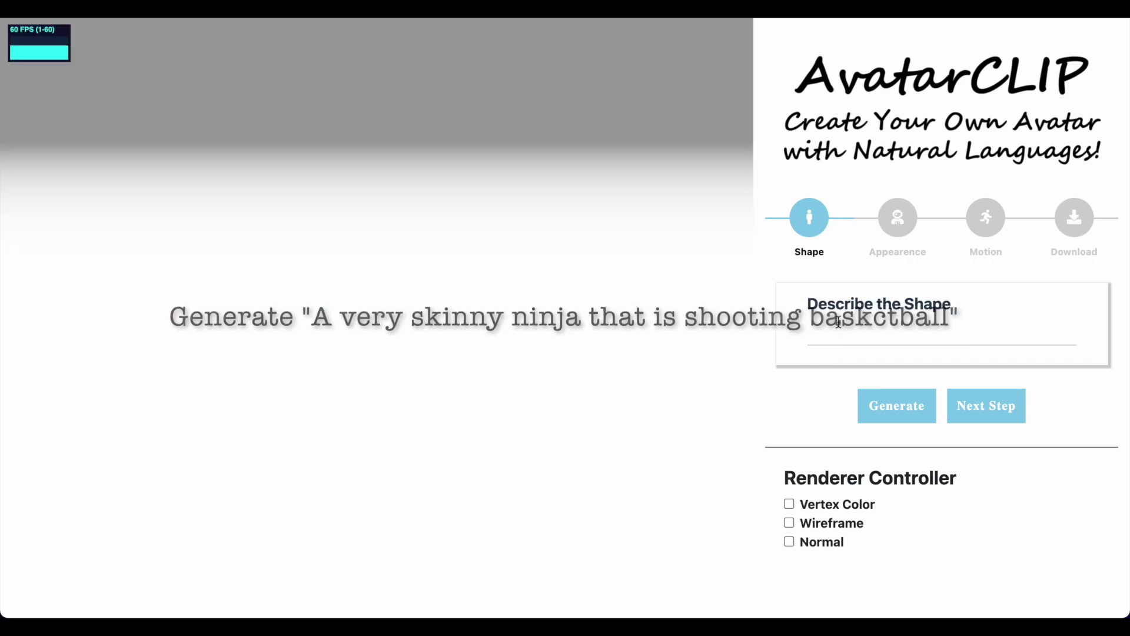
Generate an untextured body from the shape prompt 'A very skinny man' and orbit to inspect it
{"action": "left_click", "coordinate": [835, 332]}
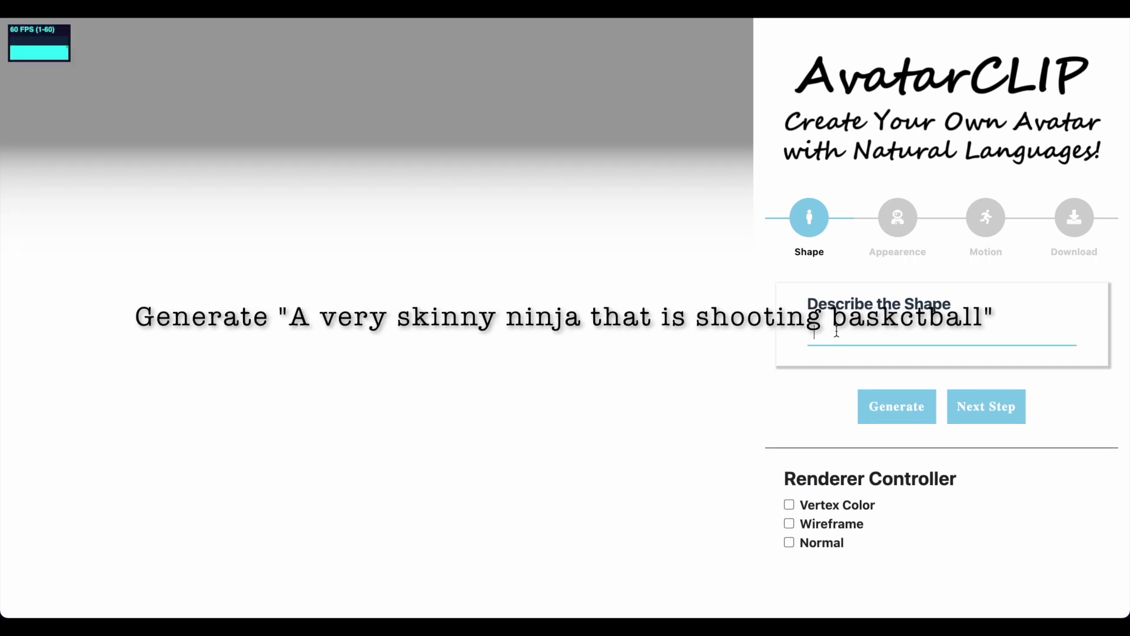
{"action": "type", "text": "A very"}
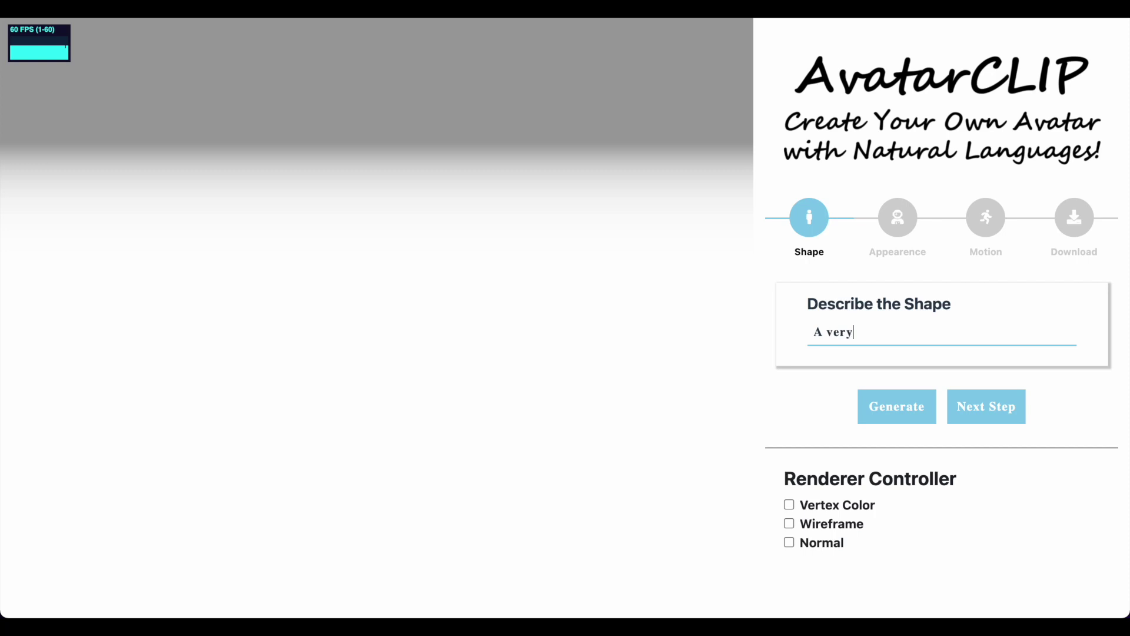
{"action": "type", "text": " skinny man"}
{"action": "left_click", "coordinate": [884, 411]}
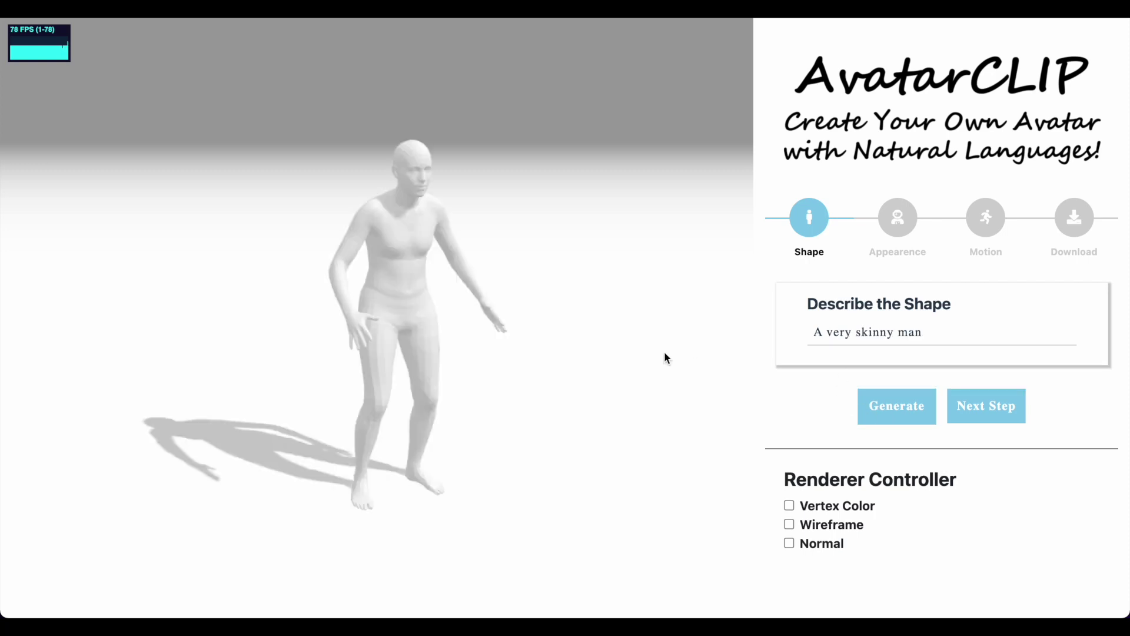
{"action": "mouse_move", "coordinate": [384, 298]}
{"action": "left_mouse_down"}
{"action": "mouse_move", "coordinate": [598, 288]}
{"action": "mouse_move", "coordinate": [512, 315]}
{"action": "mouse_move", "coordinate": [410, 319]}
{"action": "mouse_move", "coordinate": [371, 305]}
{"action": "left_mouse_up"}
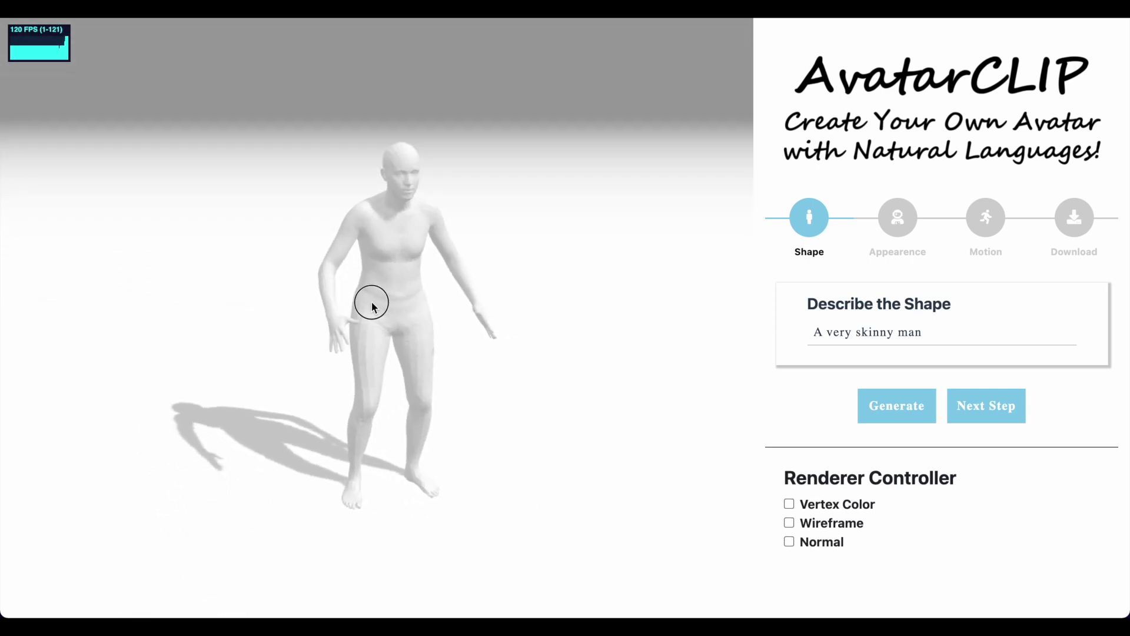
{"action": "left_click", "coordinate": [990, 398]}
Generate the 'a ninja' appearance and view it in vertex colours from behind and front
{"action": "left_click", "coordinate": [854, 335]}
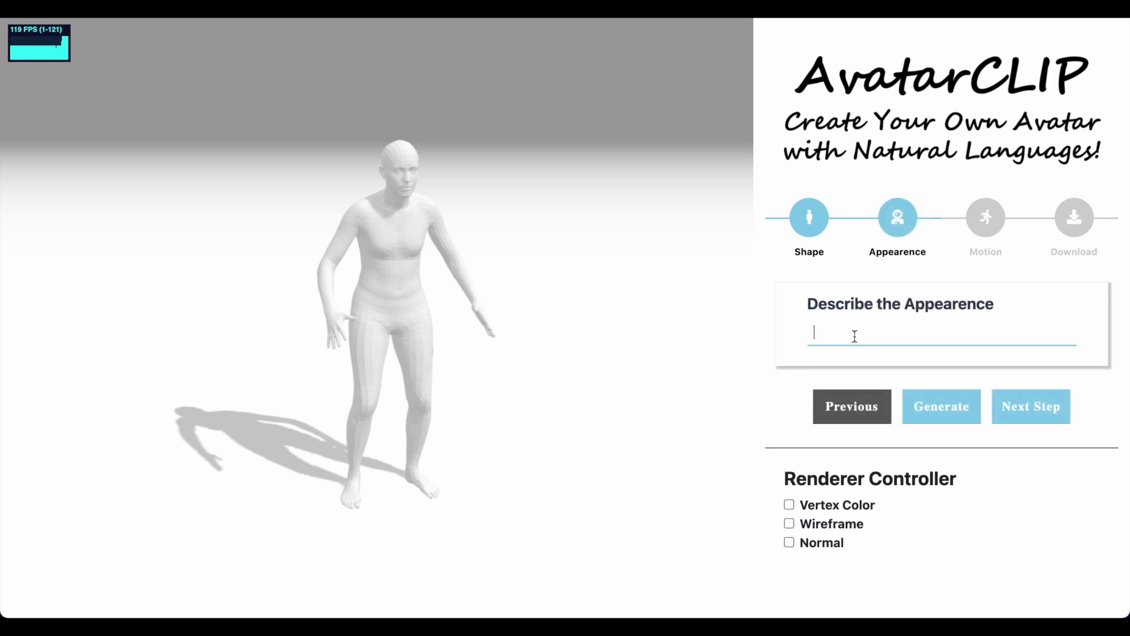
{"action": "type", "text": "a ninja"}
{"action": "left_click", "coordinate": [934, 408]}
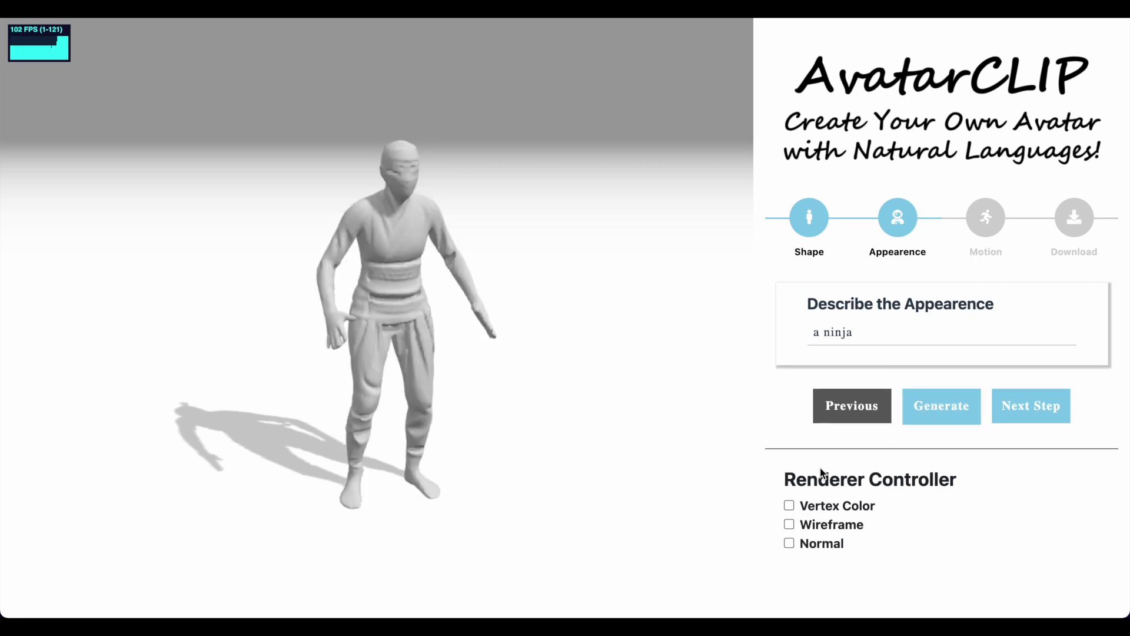
{"action": "left_click", "coordinate": [789, 505]}
{"action": "left_click_drag", "start_coordinate": [470, 366], "coordinate": [711, 351]}
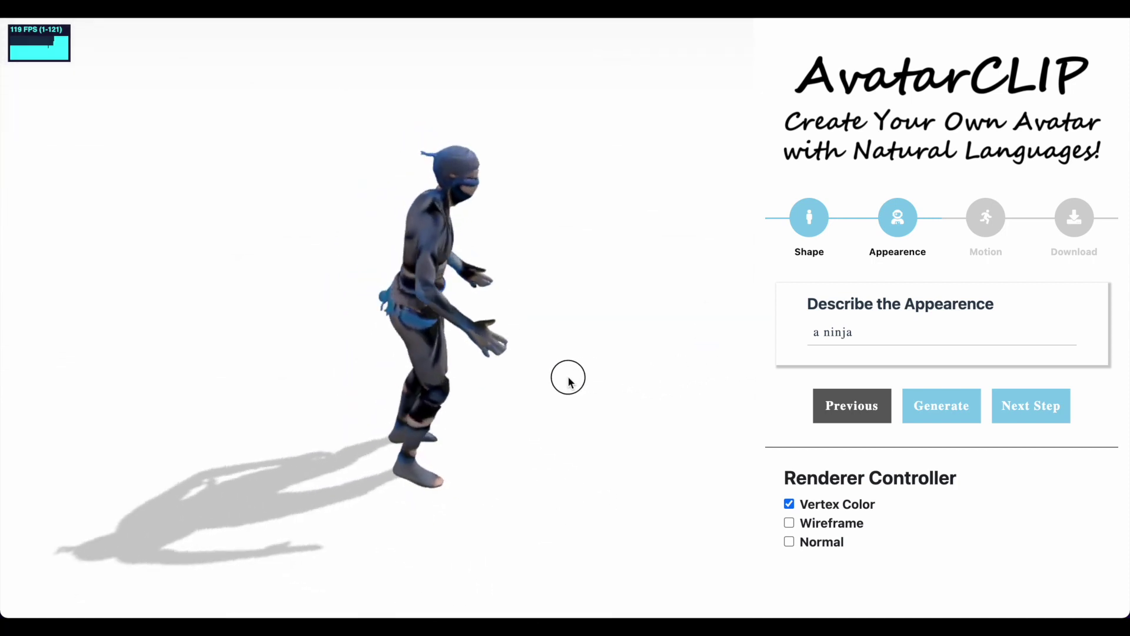
{"action": "left_click_drag", "start_coordinate": [711, 351], "coordinate": [451, 369]}
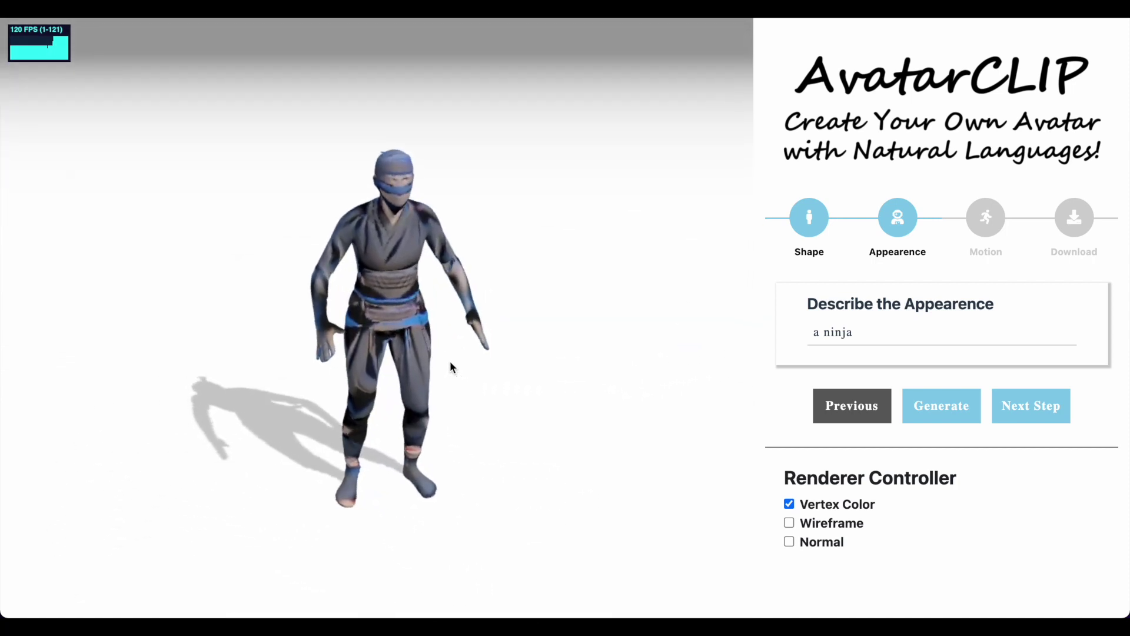
Inspect the ninja's surface normals from several sides, then return to vertex colours
{"action": "left_click", "coordinate": [790, 541]}
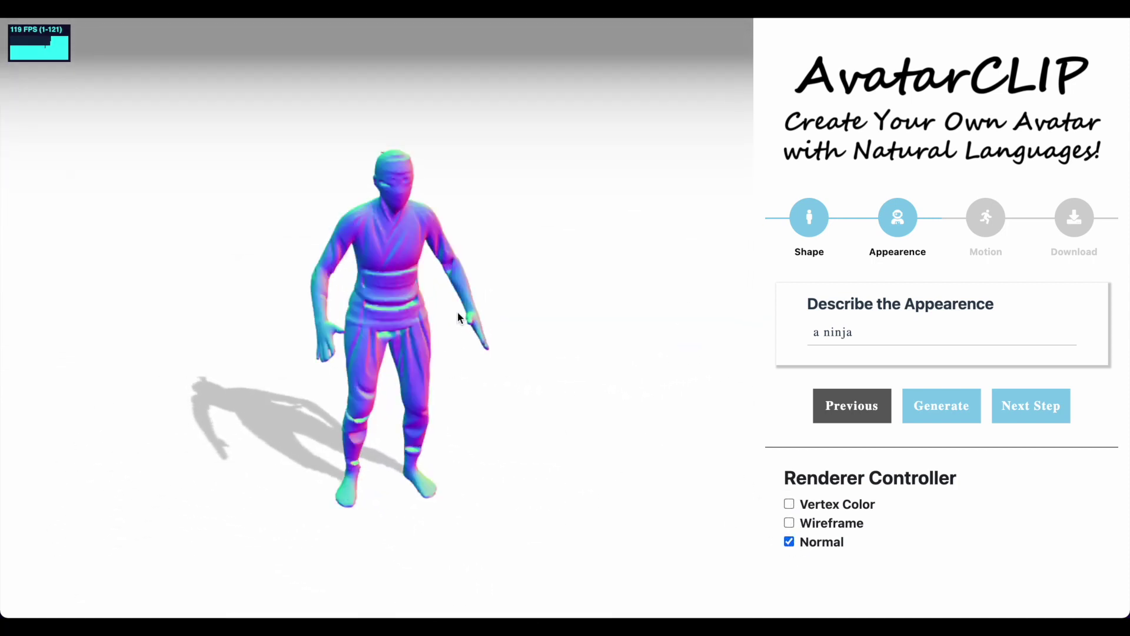
{"action": "scroll", "coordinate": [462, 315], "scroll_direction": "up", "scroll_amount": 2}
{"action": "scroll", "coordinate": [459, 317], "scroll_direction": "up", "scroll_amount": 5}
{"action": "left_click_drag", "start_coordinate": [421, 273], "coordinate": [356, 267]}
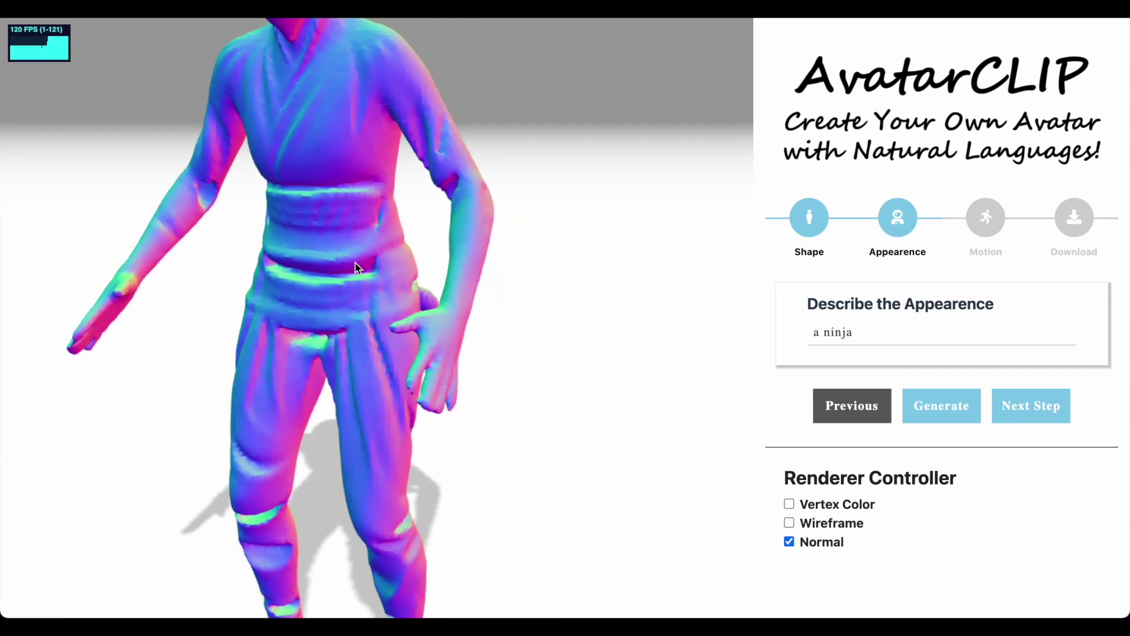
{"action": "scroll", "coordinate": [356, 267], "scroll_direction": "down", "scroll_amount": 3}
{"action": "left_click_drag", "start_coordinate": [358, 267], "coordinate": [548, 295]}
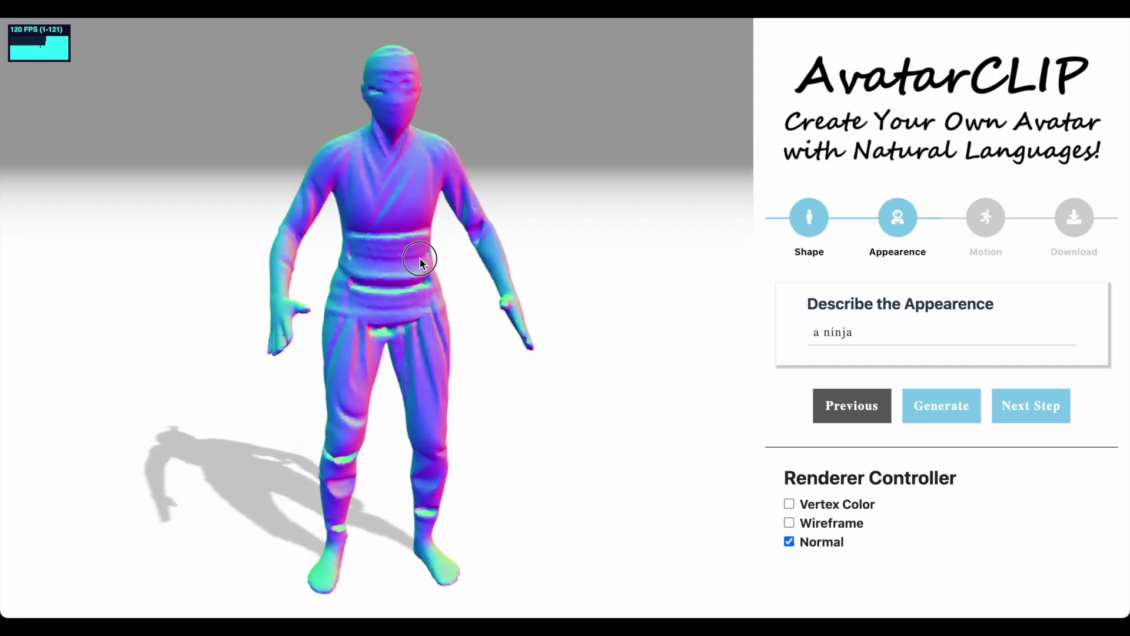
{"action": "left_click", "coordinate": [790, 505]}
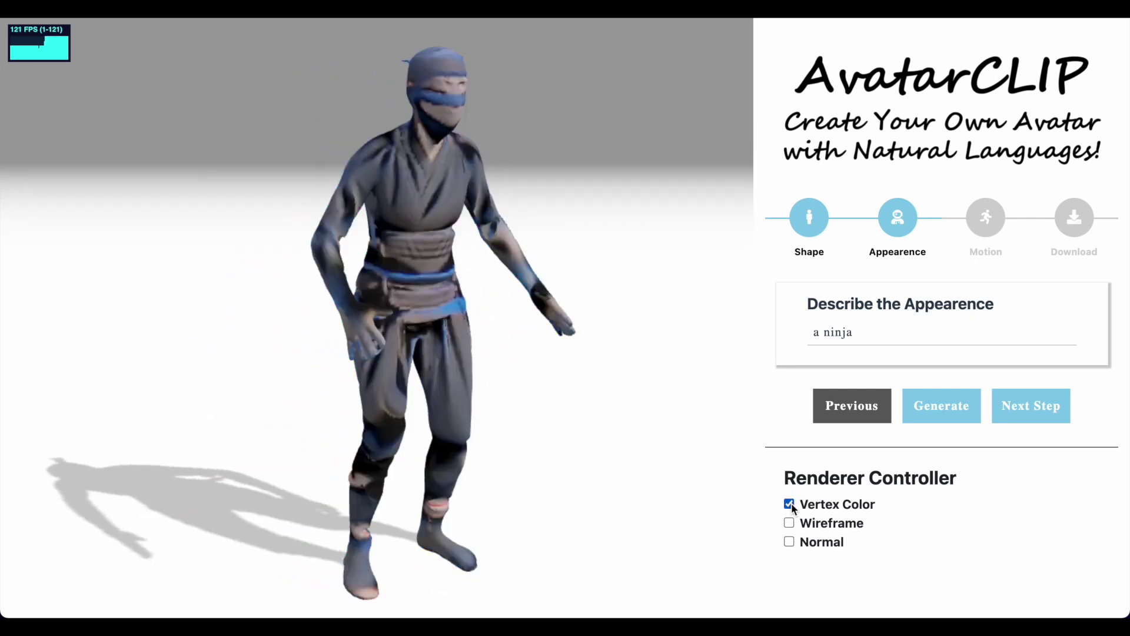
{"action": "left_click", "coordinate": [1018, 408]}
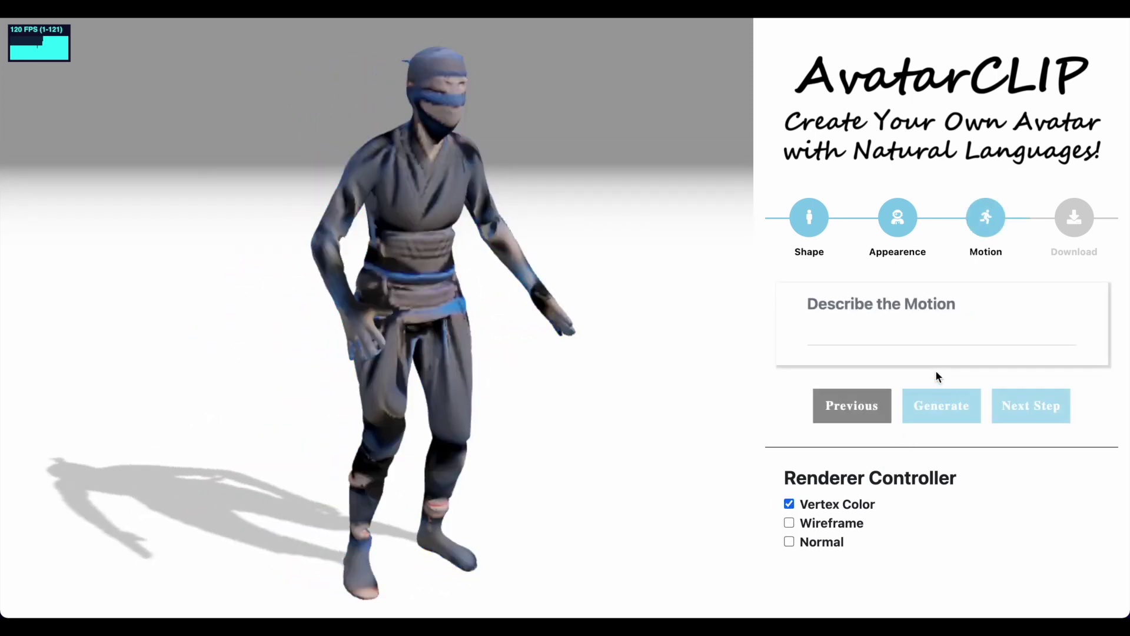
Animate the ninja with the motion prompt 'shooting basketball', with vertex colours shown
{"action": "left_click", "coordinate": [874, 336]}
{"action": "type", "text": "sho"}
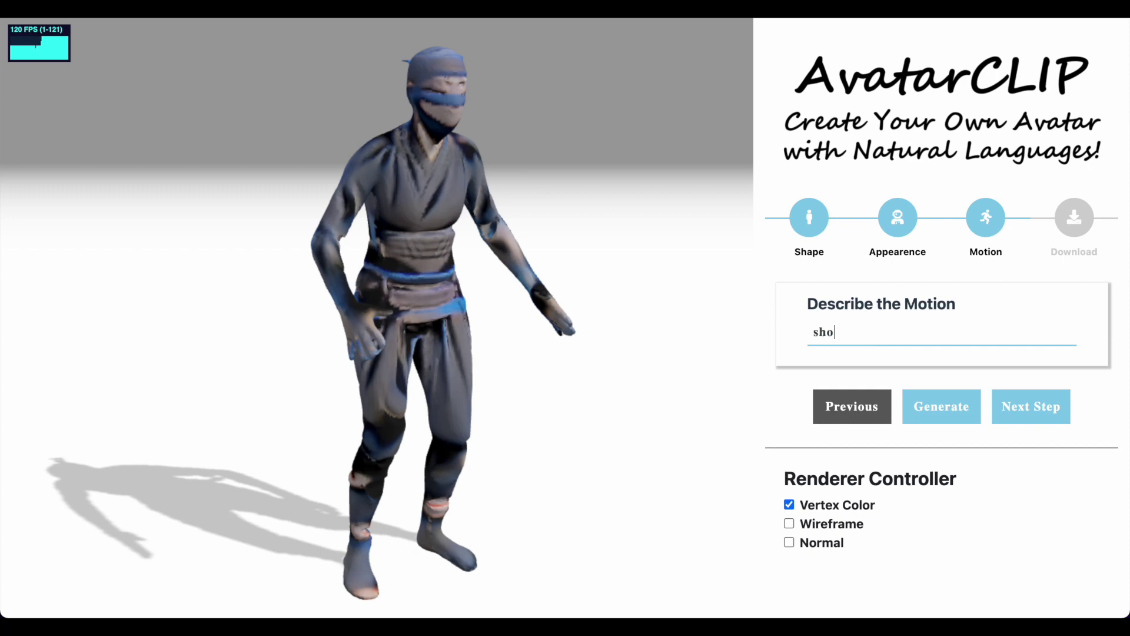
{"action": "type", "text": "oting bask"}
{"action": "type", "text": "etball"}
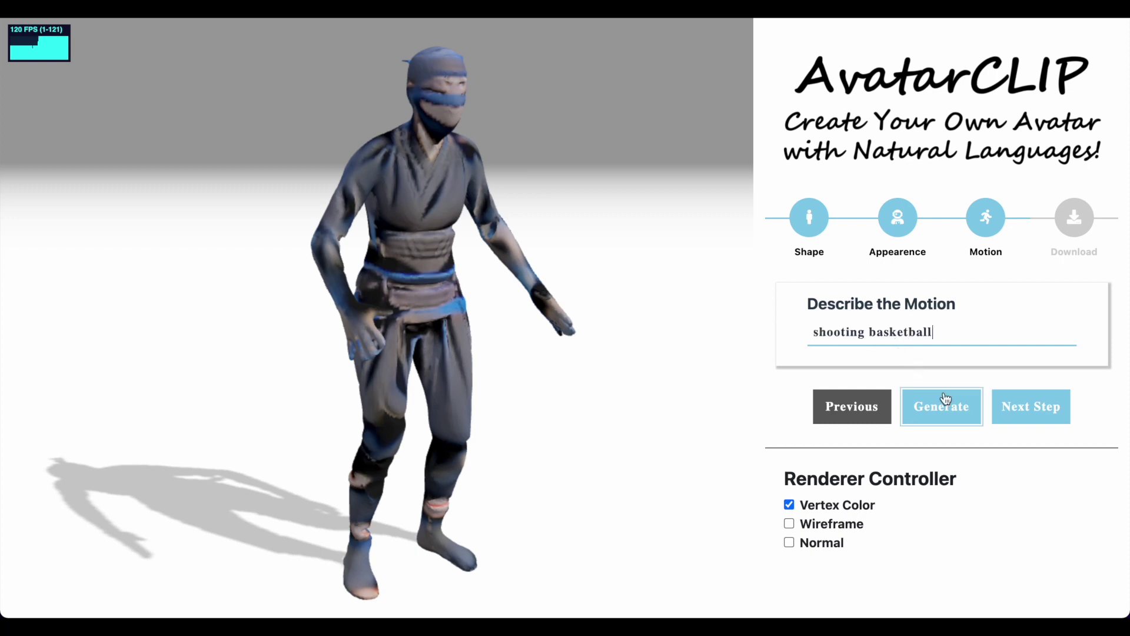
{"action": "left_click", "coordinate": [943, 404]}
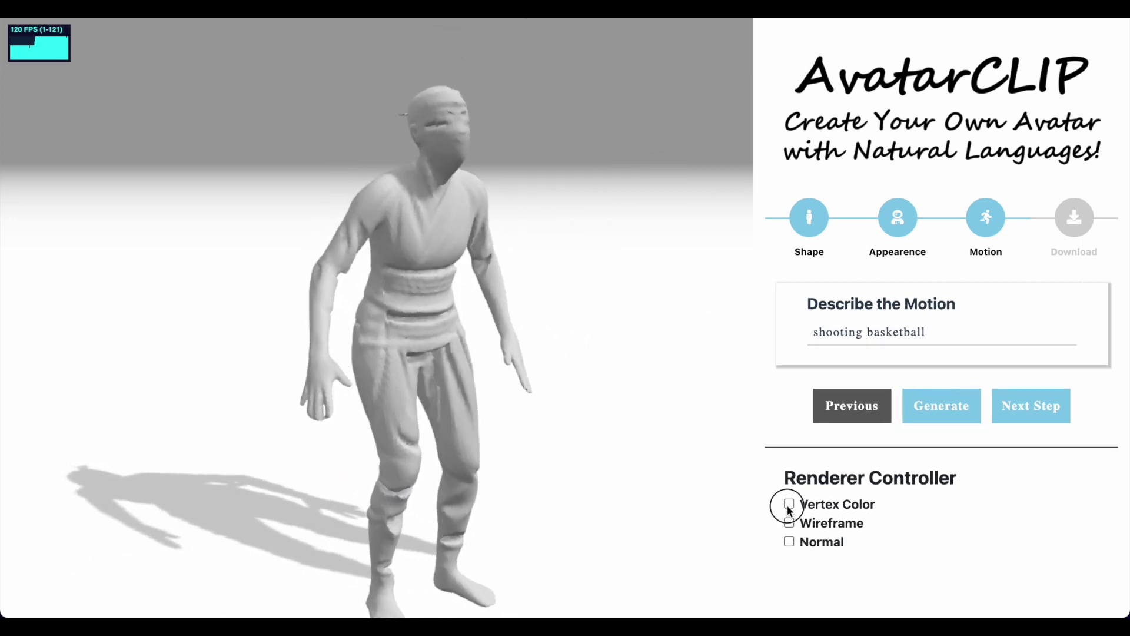
{"action": "left_click", "coordinate": [788, 505]}
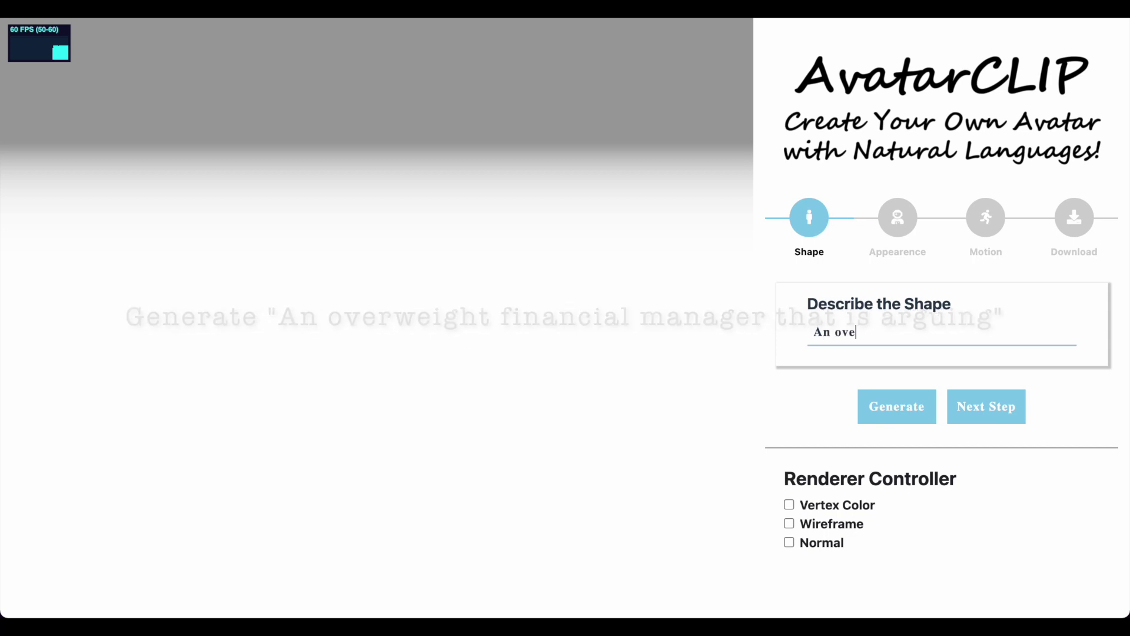
{"action": "type", "text": "rweight man"}
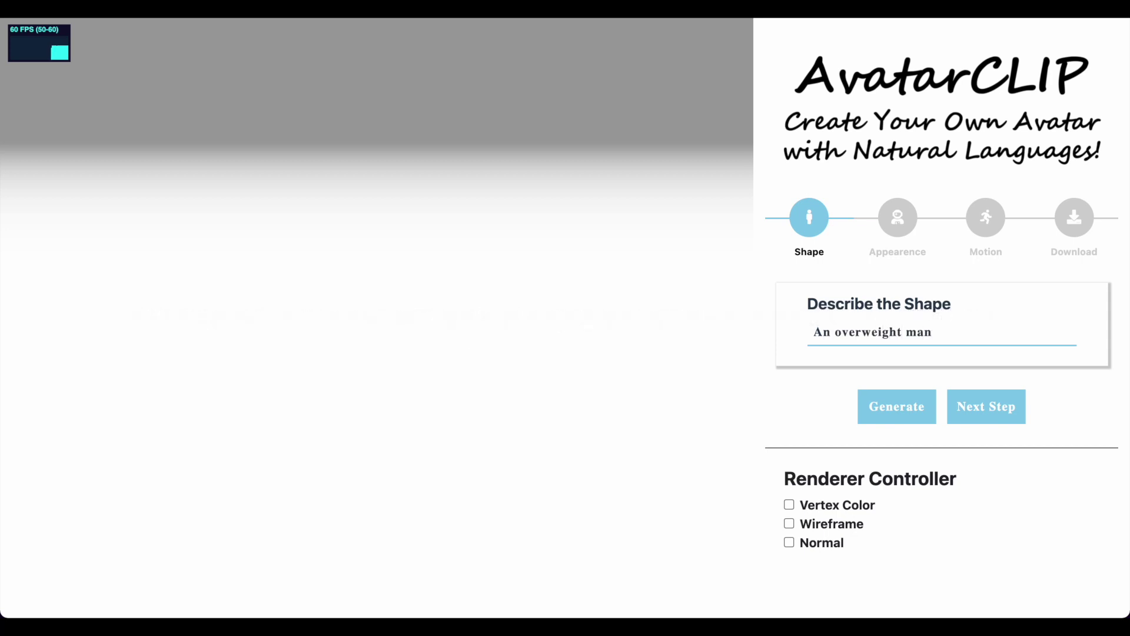
Generate the 'An overweight man' body and orbit to view its back and front
{"action": "left_click", "coordinate": [873, 412]}
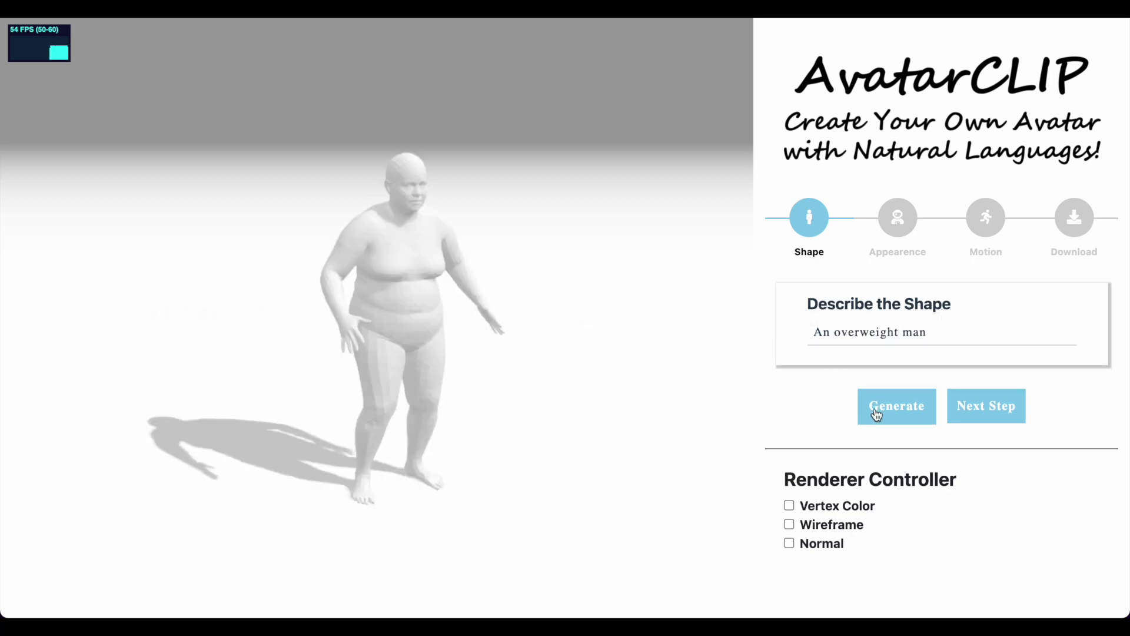
{"action": "left_click_drag", "start_coordinate": [424, 293], "coordinate": [666, 287]}
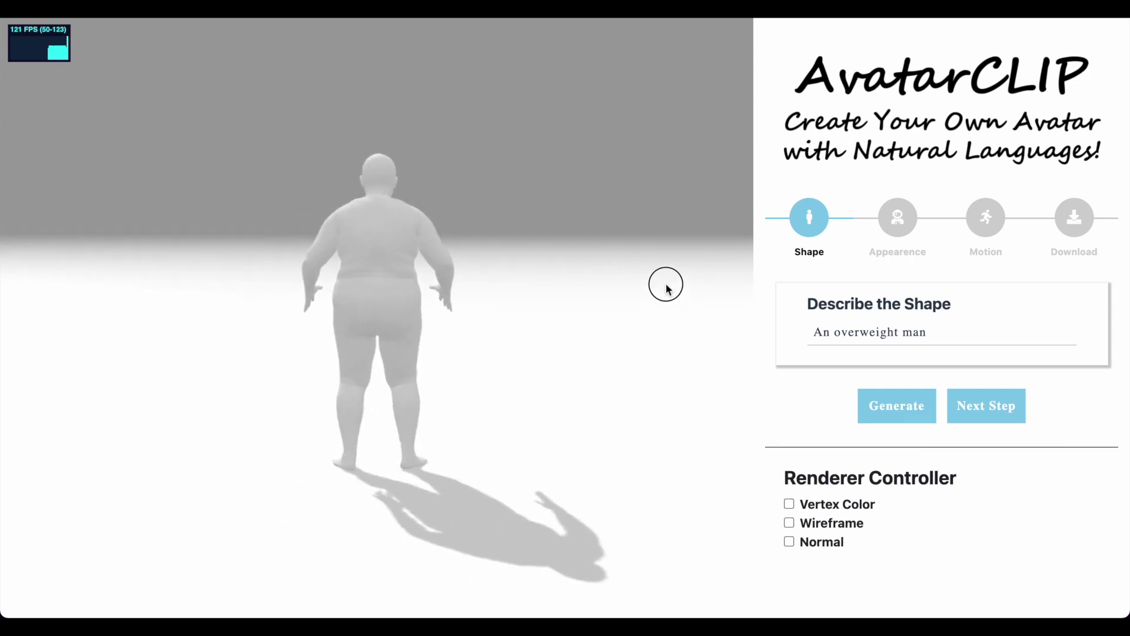
{"action": "left_click_drag", "start_coordinate": [665, 287], "coordinate": [414, 297]}
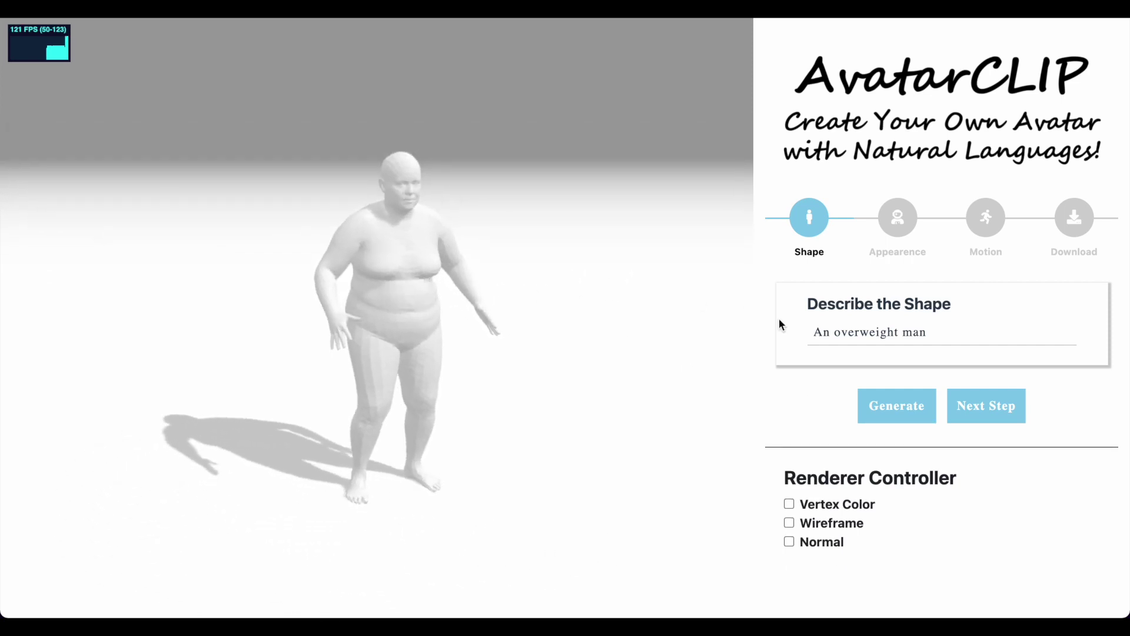
{"action": "left_click", "coordinate": [999, 409]}
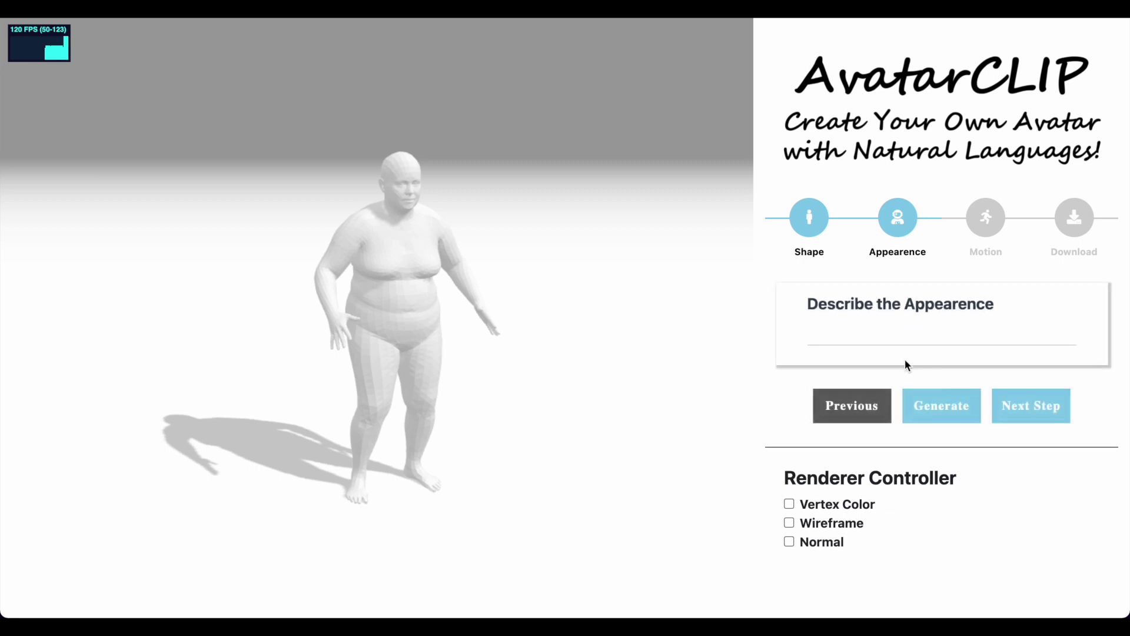
Generate the 'a financial manager' appearance and view it in vertex colours from the side
{"action": "left_click", "coordinate": [866, 333]}
{"action": "type", "text": "a fi"}
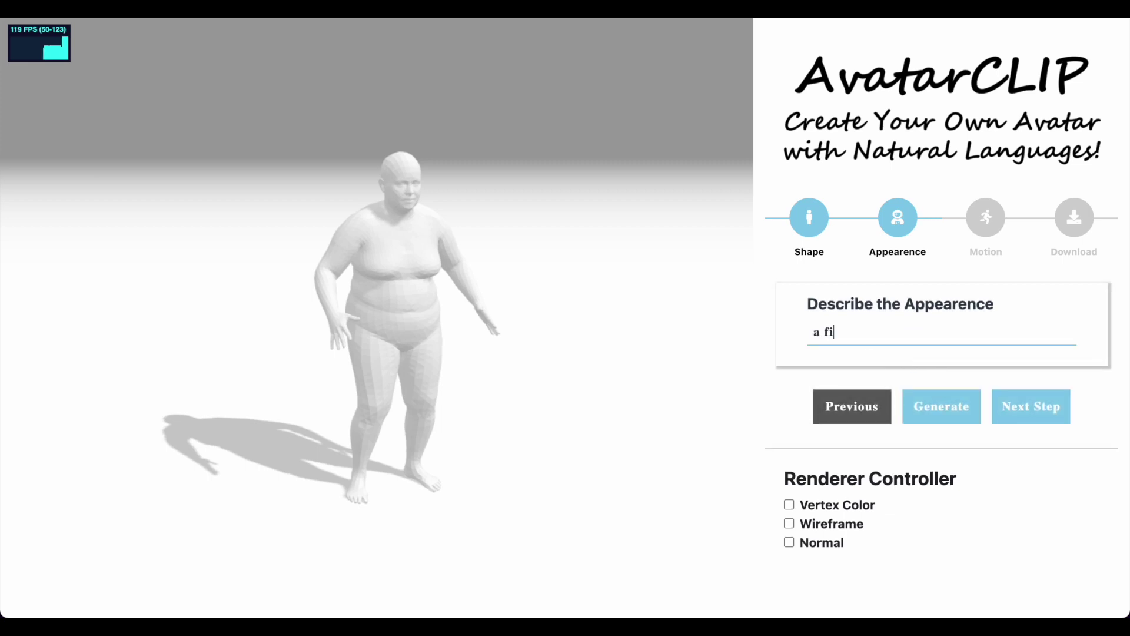
{"action": "type", "text": "nancial manager"}
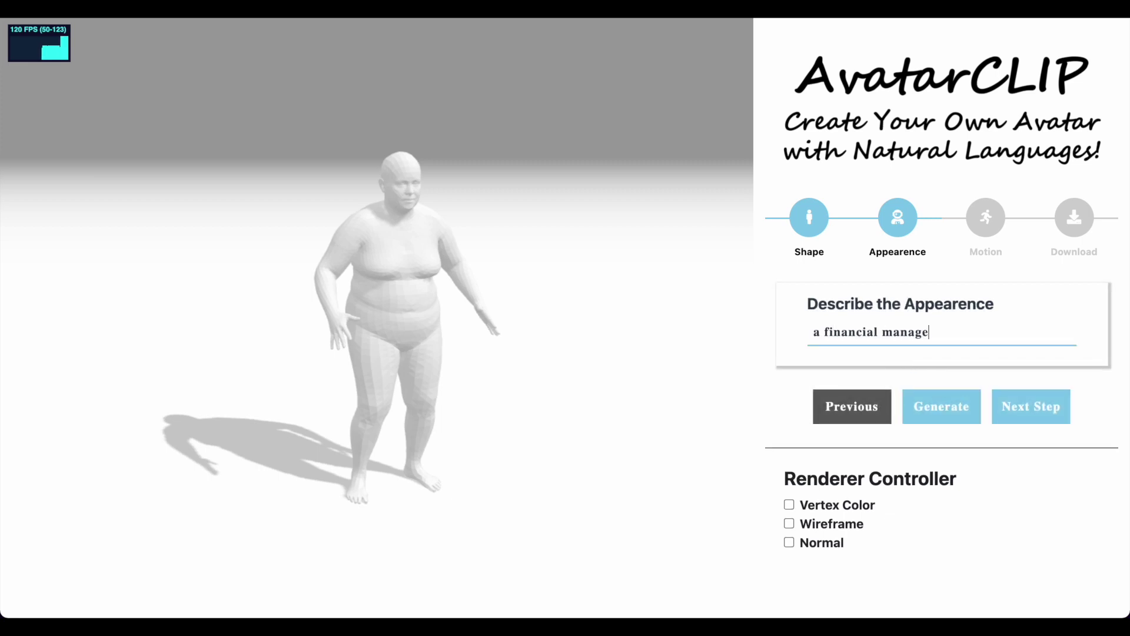
{"action": "left_click", "coordinate": [924, 408]}
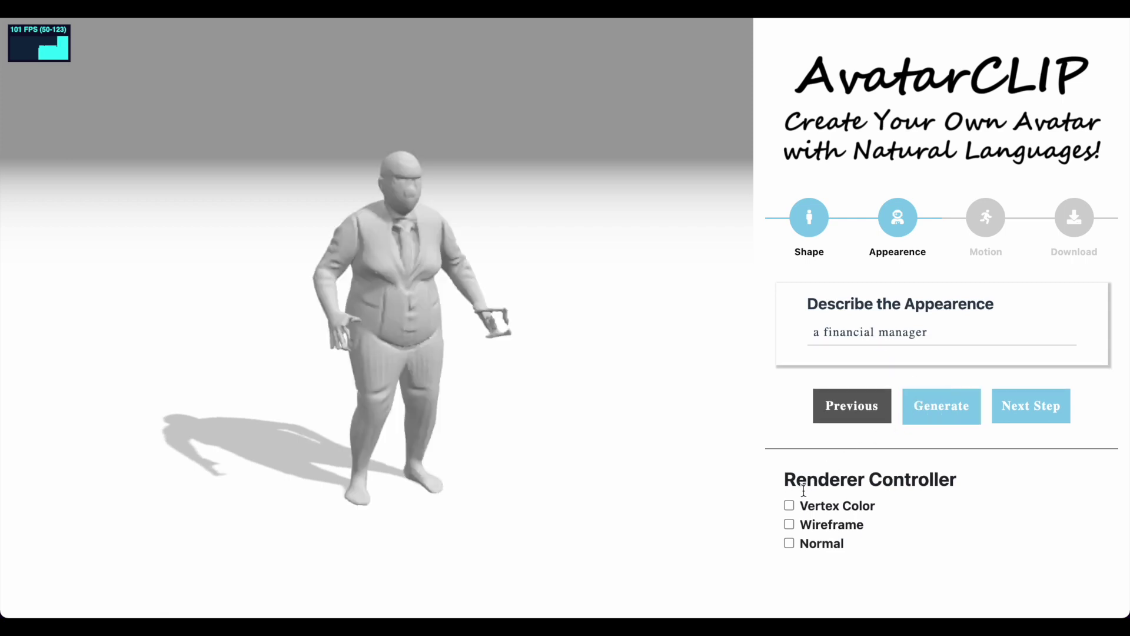
{"action": "left_click", "coordinate": [789, 504]}
{"action": "mouse_move", "coordinate": [457, 345]}
{"action": "left_mouse_down"}
{"action": "mouse_move", "coordinate": [558, 344]}
{"action": "mouse_move", "coordinate": [332, 345]}
{"action": "left_mouse_up"}
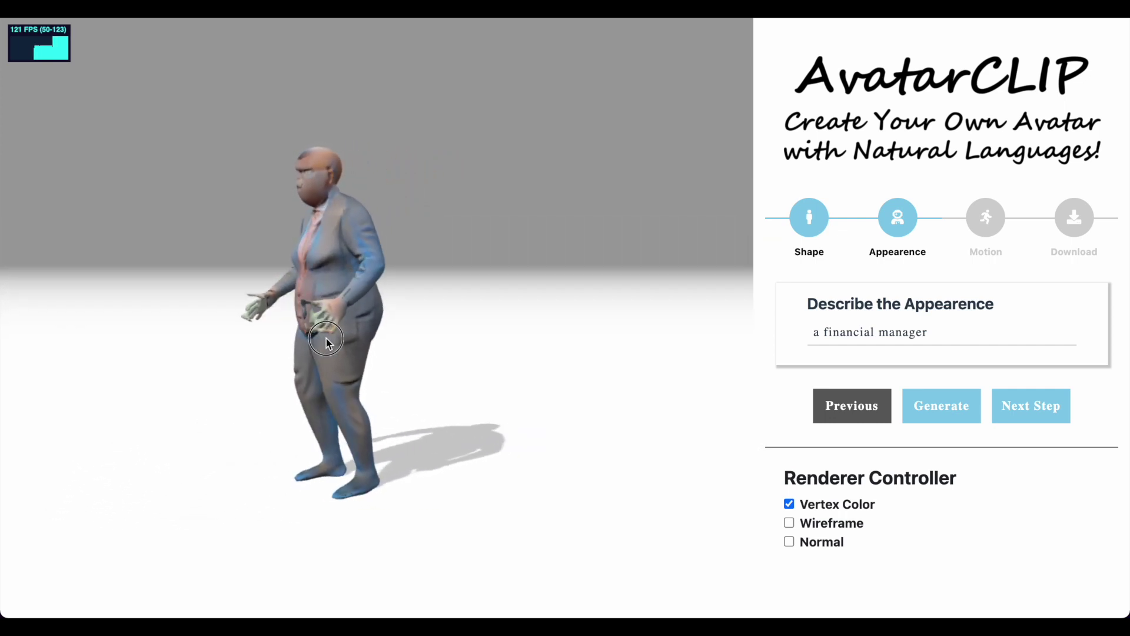
{"action": "left_click_drag", "start_coordinate": [332, 344], "coordinate": [456, 351]}
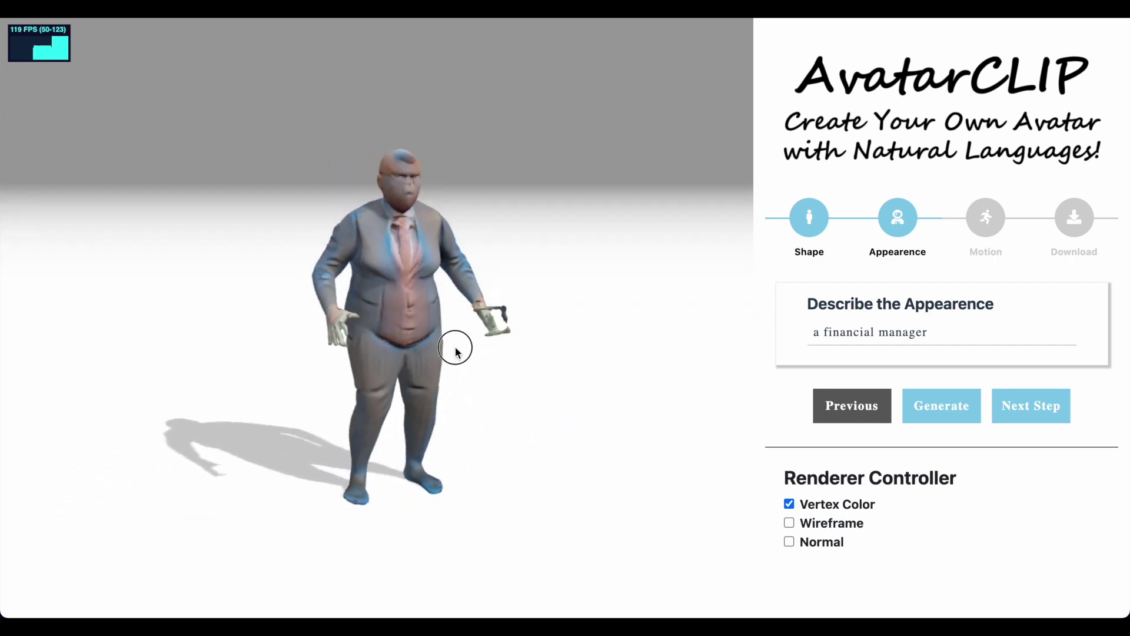
Inspect the suited avatar's surface normals from the left, then restore vertex colours
{"action": "left_click", "coordinate": [789, 541]}
{"action": "scroll", "coordinate": [563, 356], "scroll_direction": "up", "scroll_amount": 3}
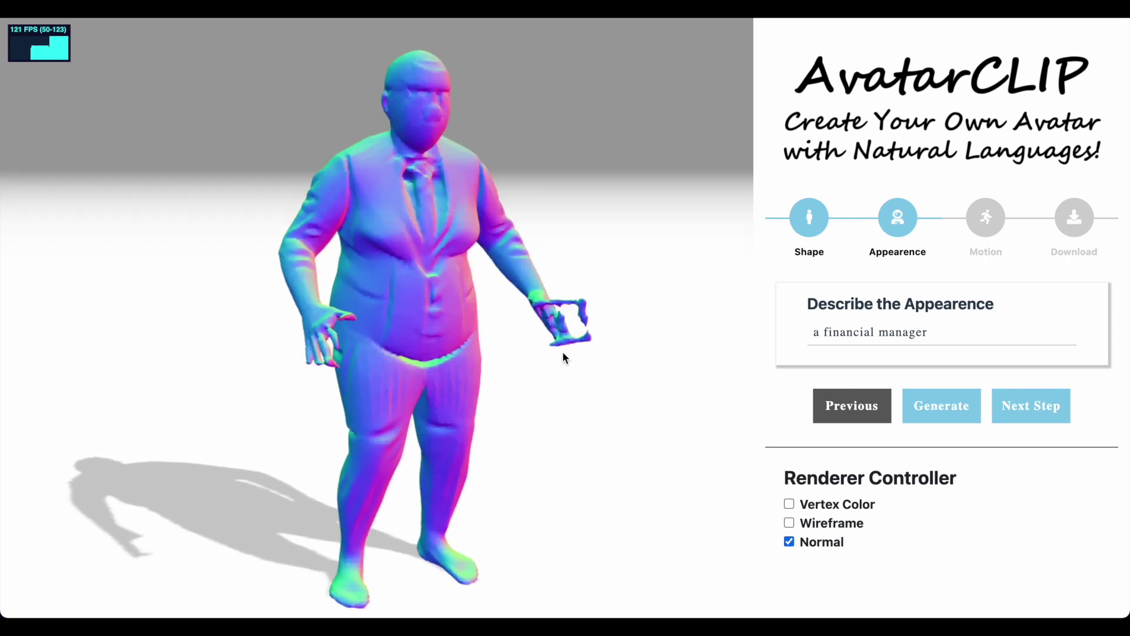
{"action": "scroll", "coordinate": [563, 357], "scroll_direction": "up", "scroll_amount": 2}
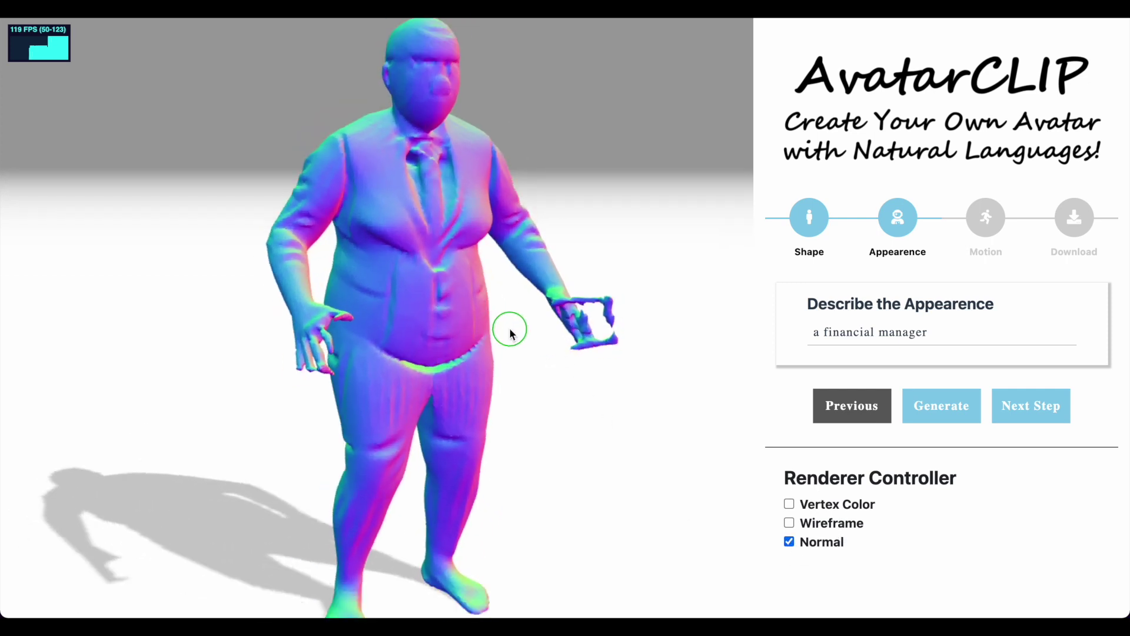
{"action": "mouse_move", "coordinate": [474, 285]}
{"action": "left_mouse_down"}
{"action": "mouse_move", "coordinate": [538, 292]}
{"action": "mouse_move", "coordinate": [384, 294]}
{"action": "left_mouse_up"}
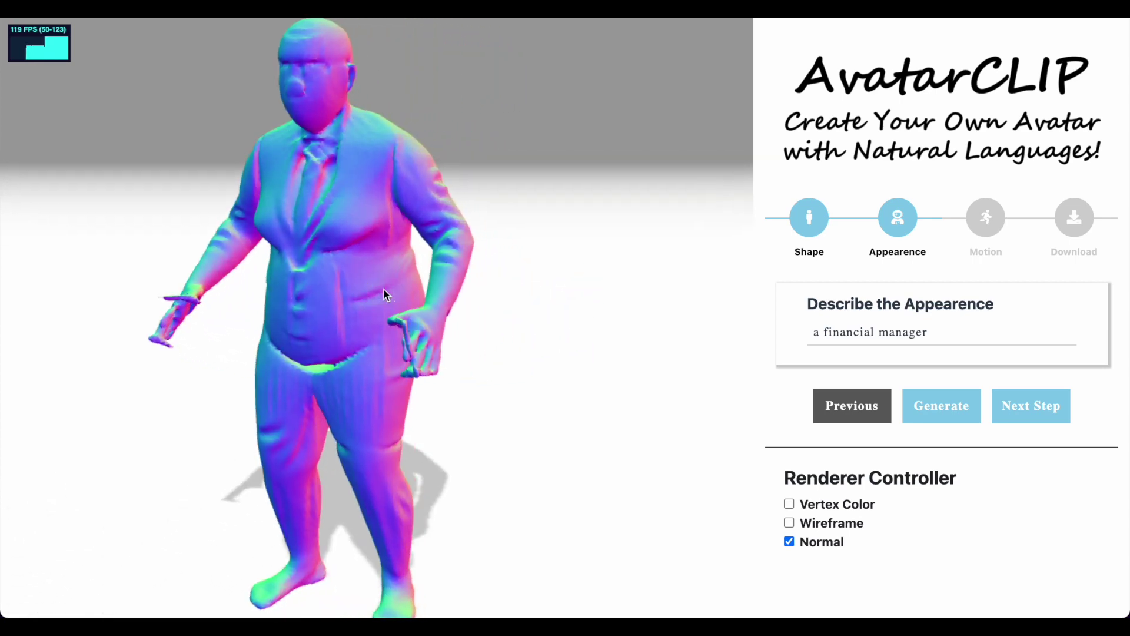
{"action": "scroll", "coordinate": [384, 294], "scroll_direction": "down", "scroll_amount": 3}
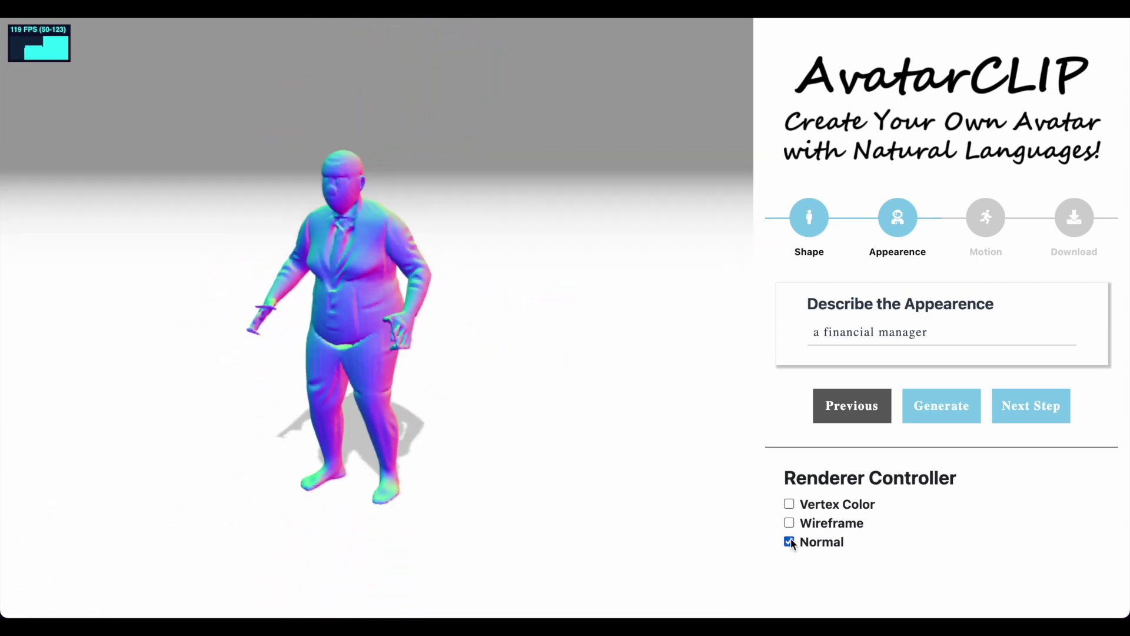
{"action": "left_click", "coordinate": [788, 504]}
{"action": "left_click", "coordinate": [1025, 406]}
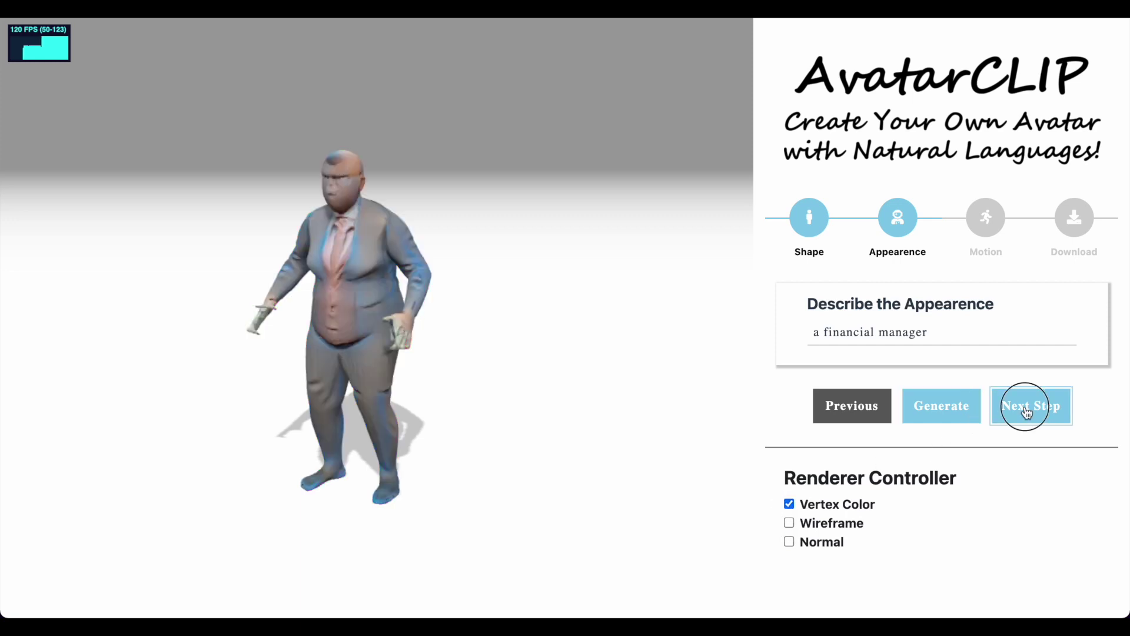
Animate the financial manager with the 'arguing' motion and view it orbited in vertex colours
{"action": "left_click", "coordinate": [902, 329]}
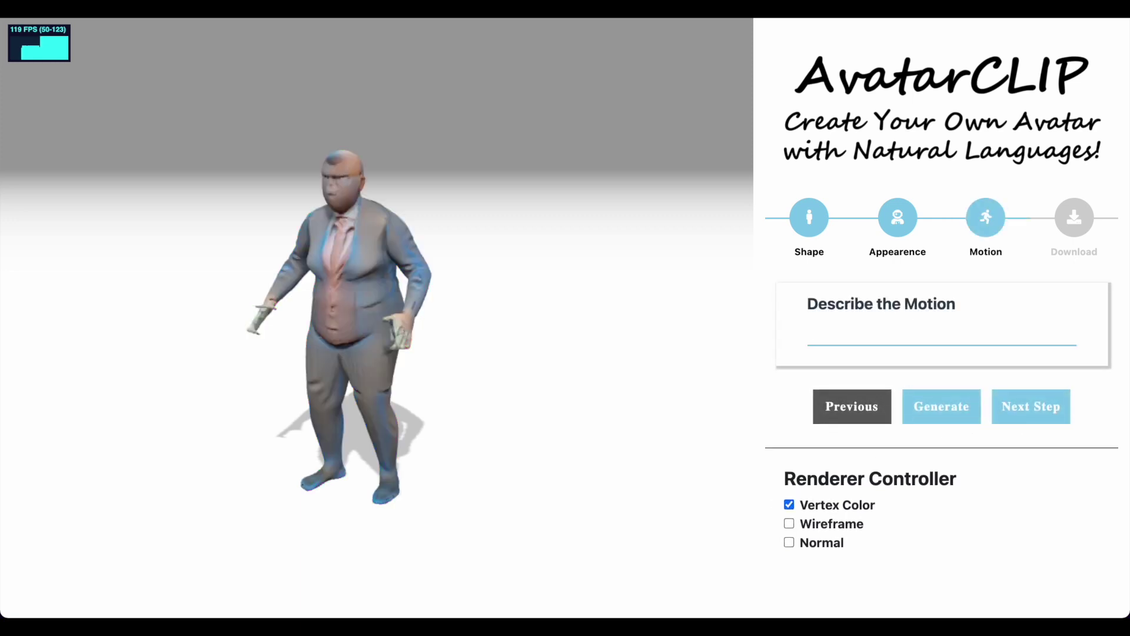
{"action": "type", "text": "arguing"}
{"action": "left_click", "coordinate": [952, 415]}
{"action": "left_click", "coordinate": [953, 416]}
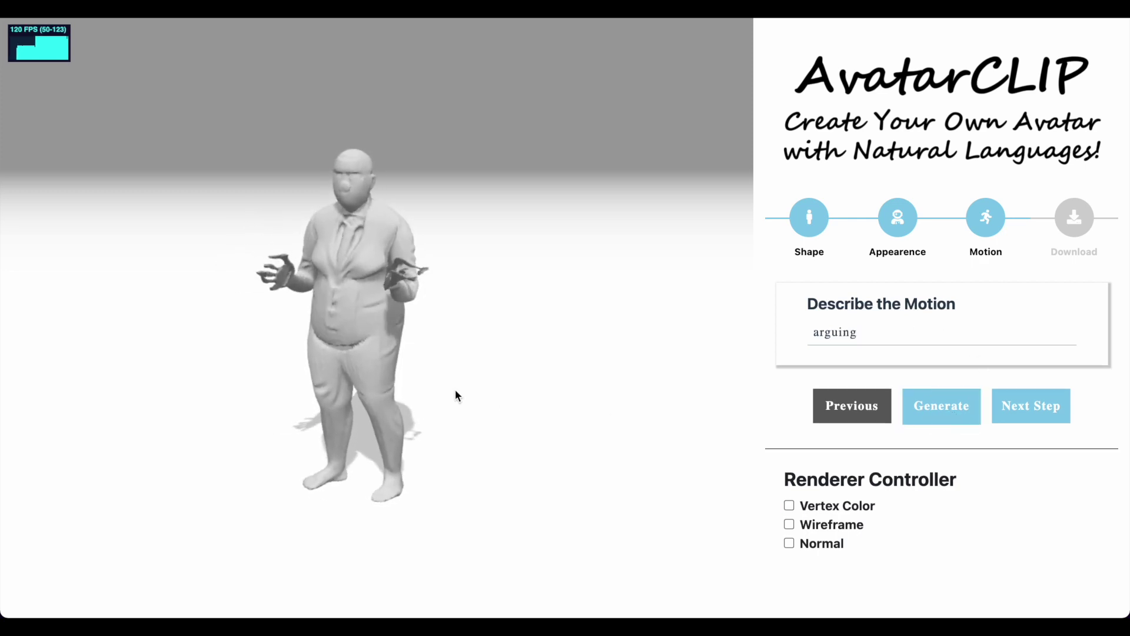
{"action": "left_click_drag", "start_coordinate": [472, 386], "coordinate": [541, 386]}
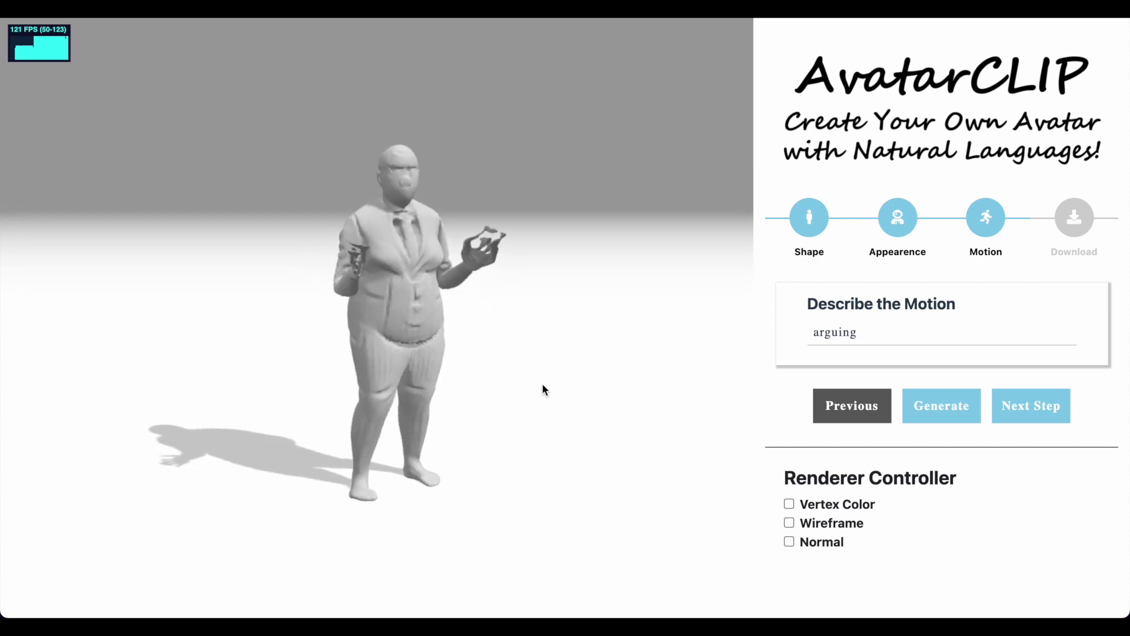
{"action": "left_click", "coordinate": [789, 504]}
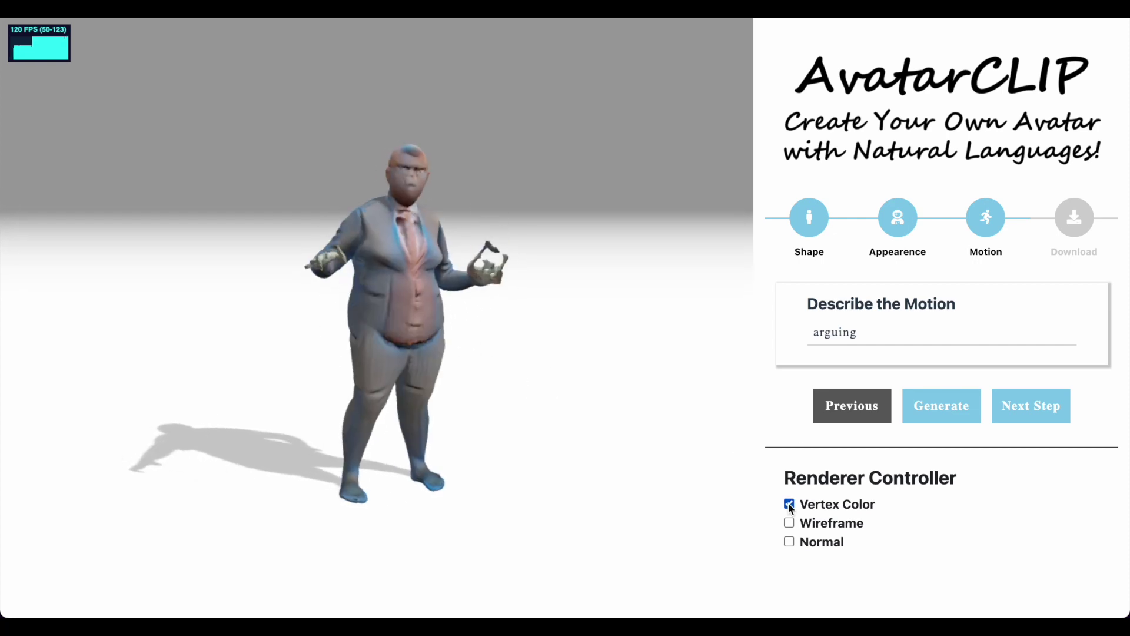